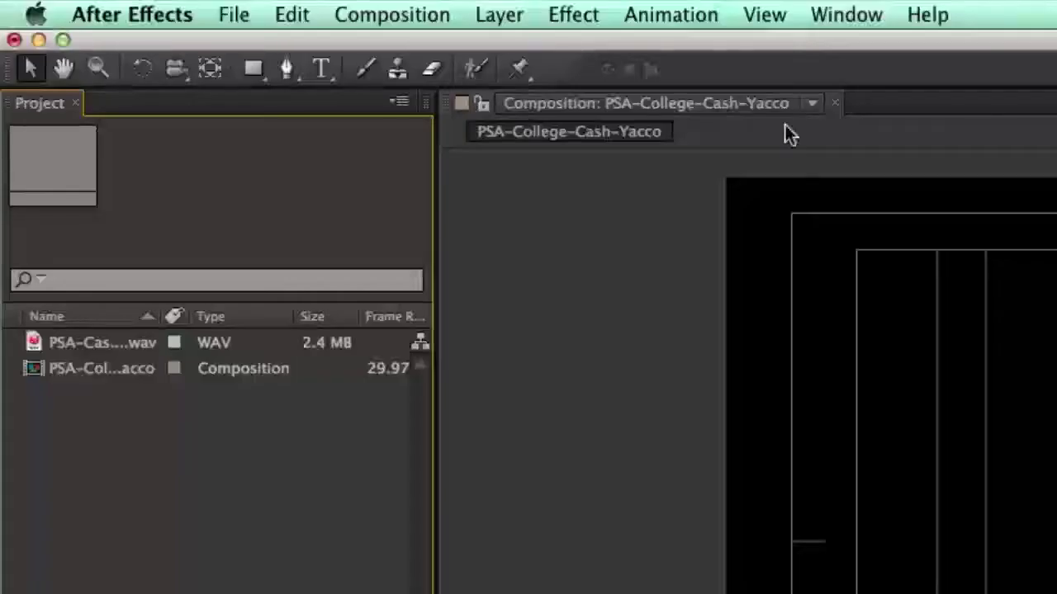
With the Type tool, change the Helvetica Regular font size from 36 to 72 px.
{"action": "left_click", "coordinate": [325, 68]}
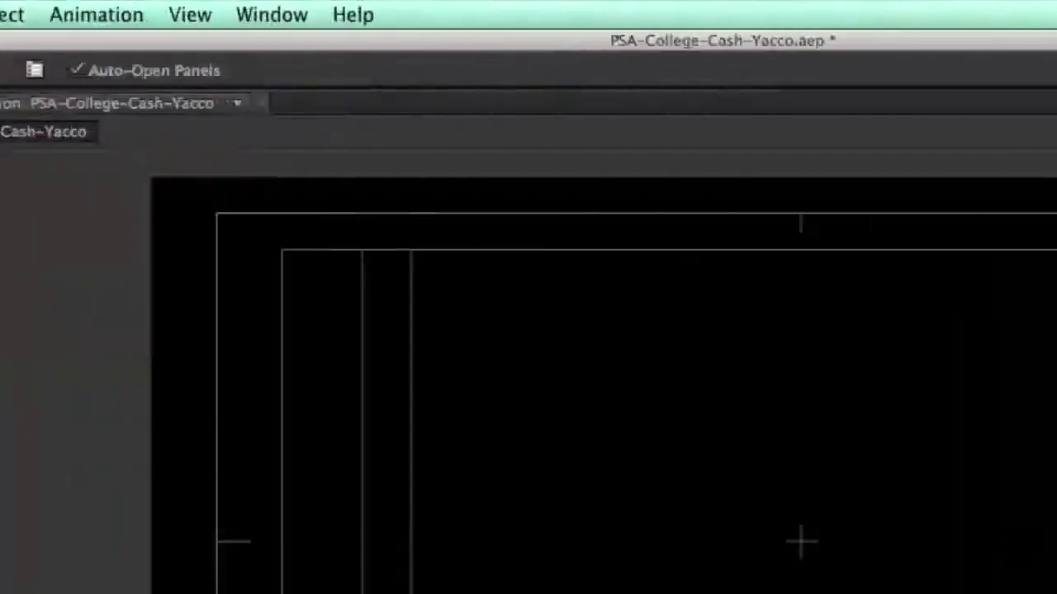
{"action": "left_click", "coordinate": [790, 175]}
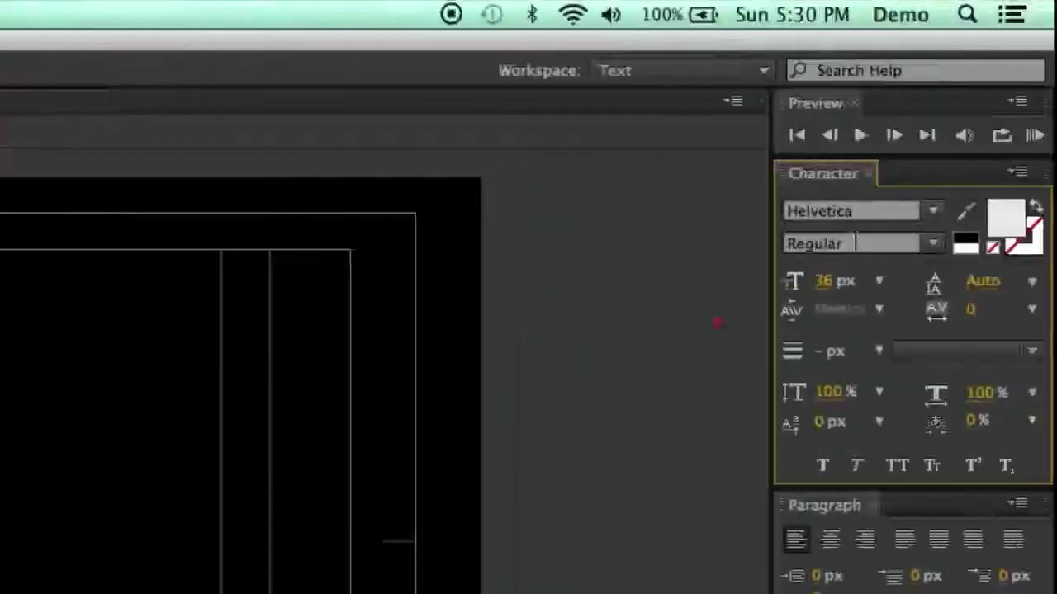
{"action": "left_click", "coordinate": [828, 283]}
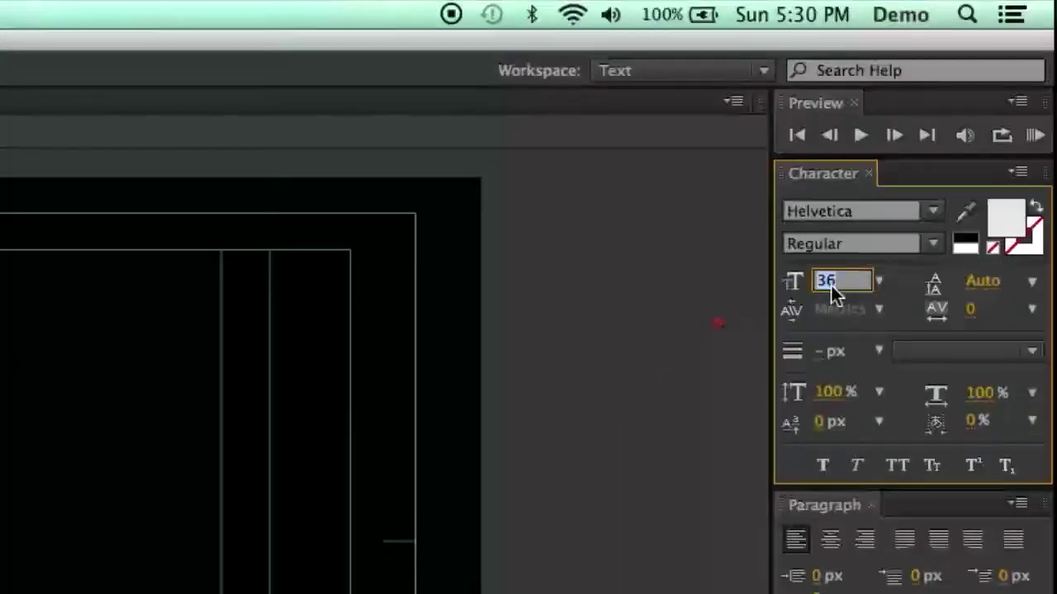
{"action": "type", "text": "72"}
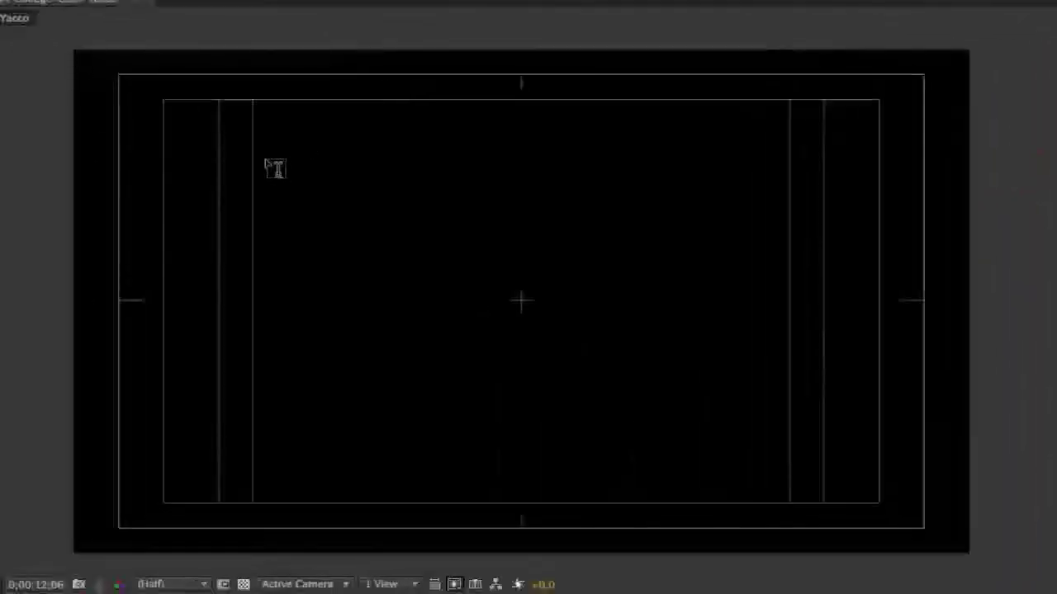
Create separate text layers 'Need' and 'Money' near the top left.
{"action": "left_click", "coordinate": [273, 168]}
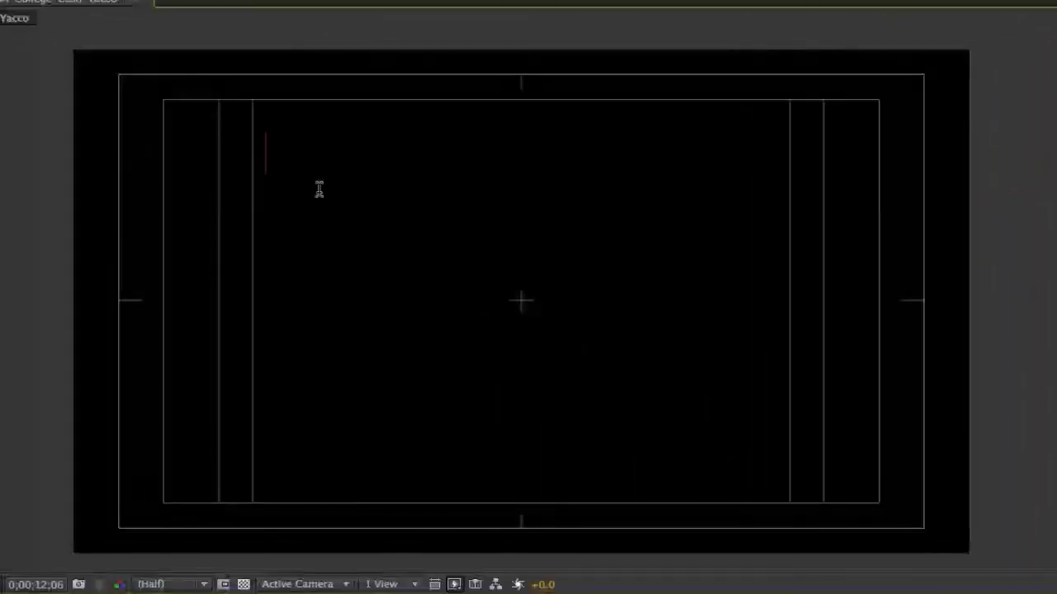
{"action": "type", "text": "Need"}
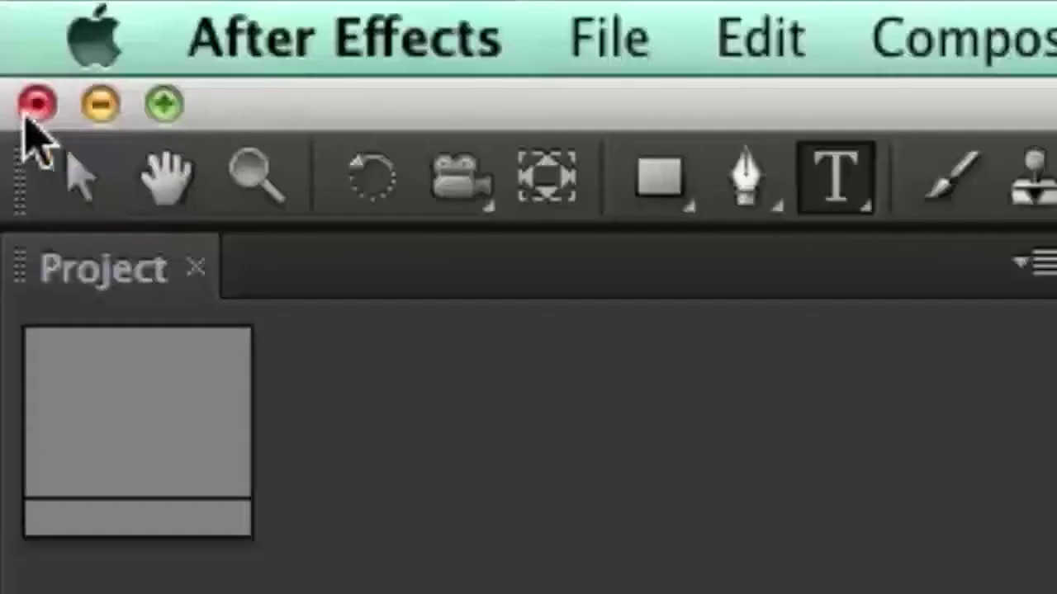
{"action": "left_click", "coordinate": [48, 185]}
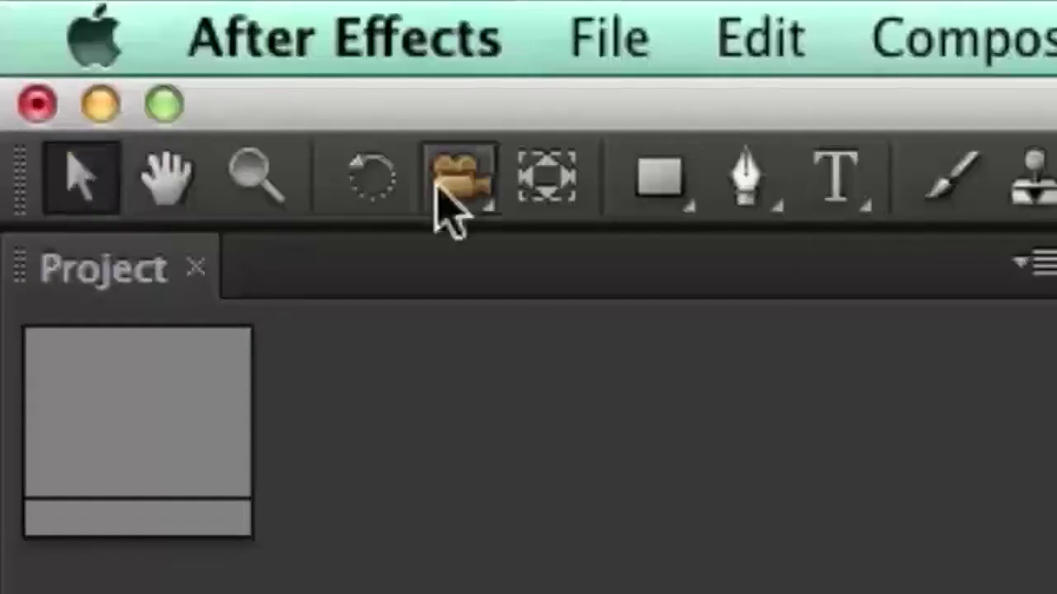
{"action": "left_click", "coordinate": [835, 178]}
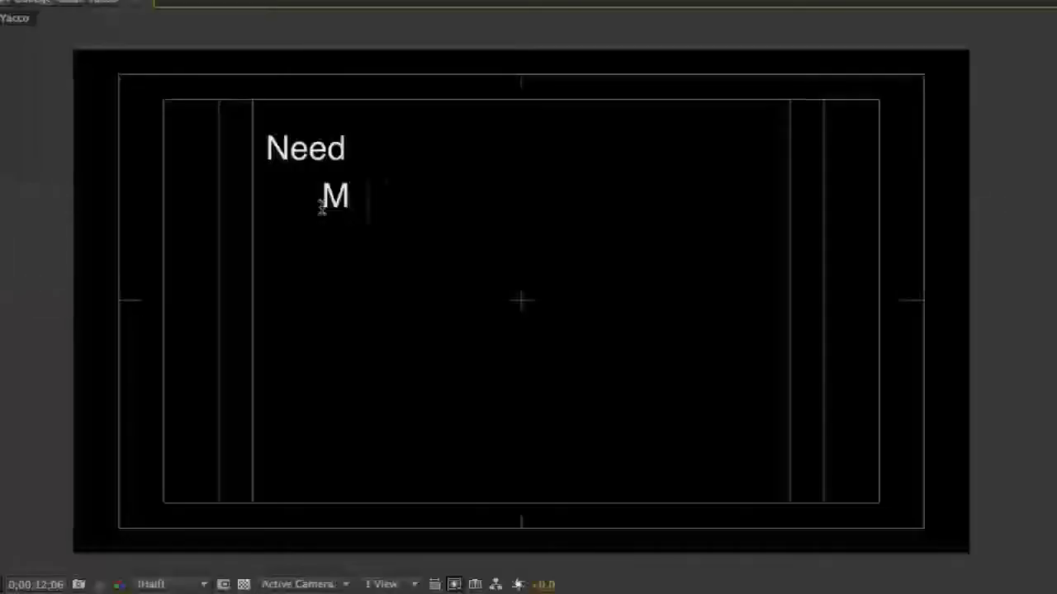
{"action": "type", "text": "oney"}
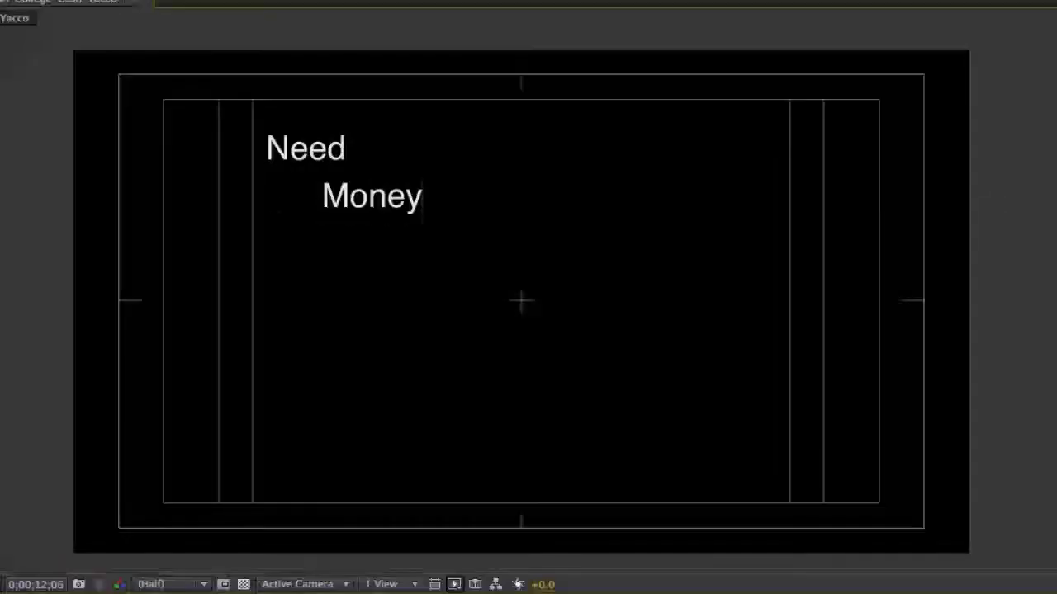
{"action": "key", "text": "Escape"}
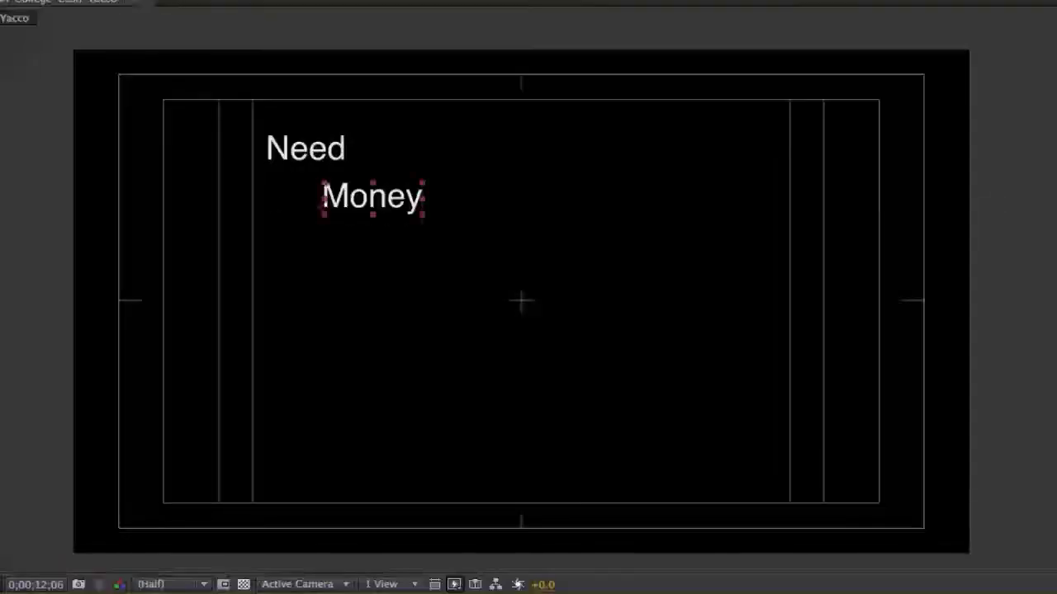
Add 'for' and 'College?' as text layers on lower staggered lines.
{"action": "left_click", "coordinate": [390, 242]}
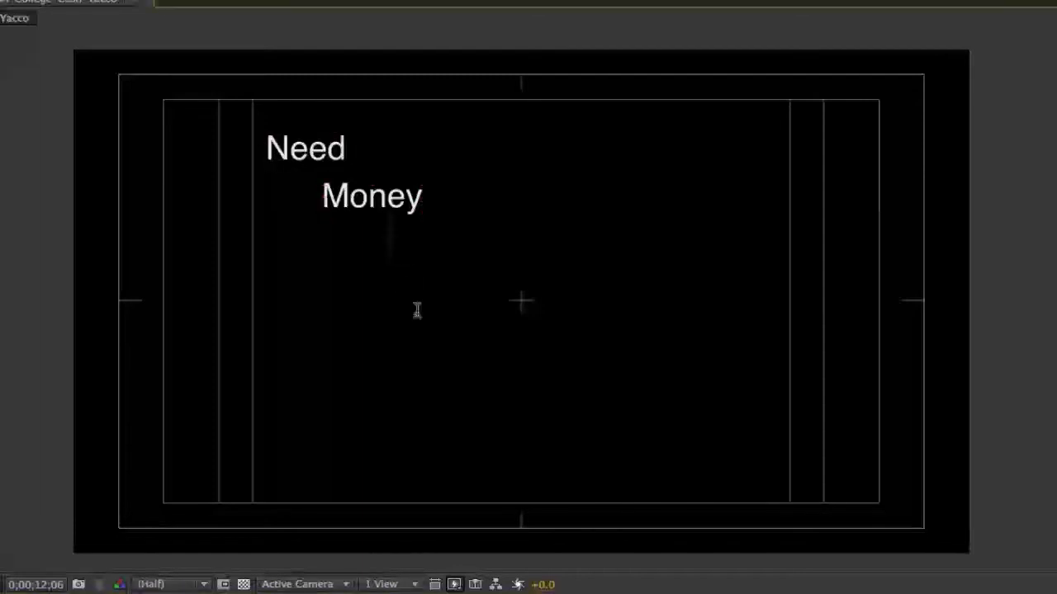
{"action": "type", "text": "for"}
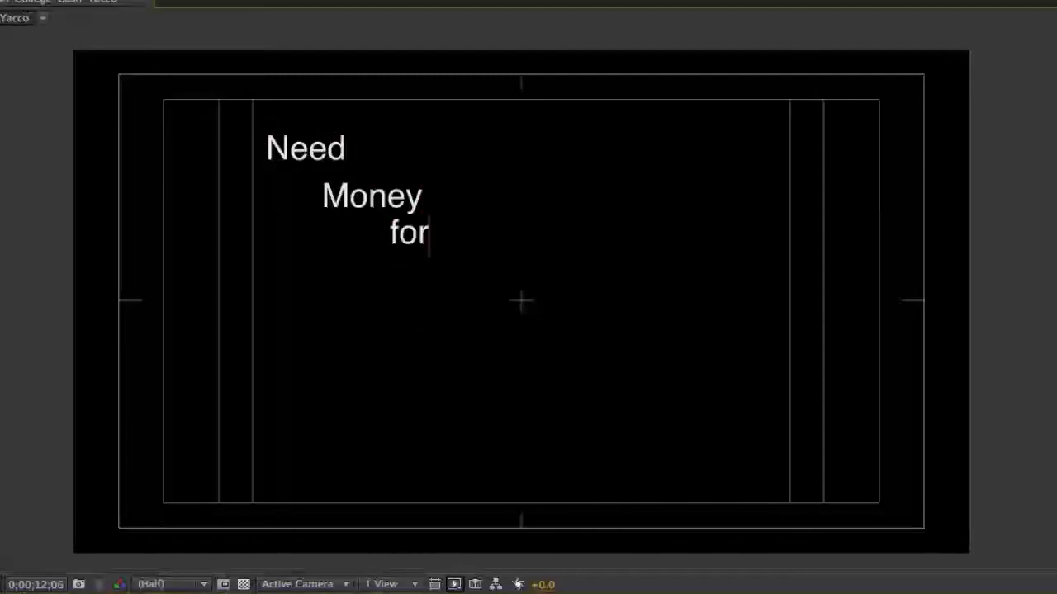
{"action": "key", "text": "Escape"}
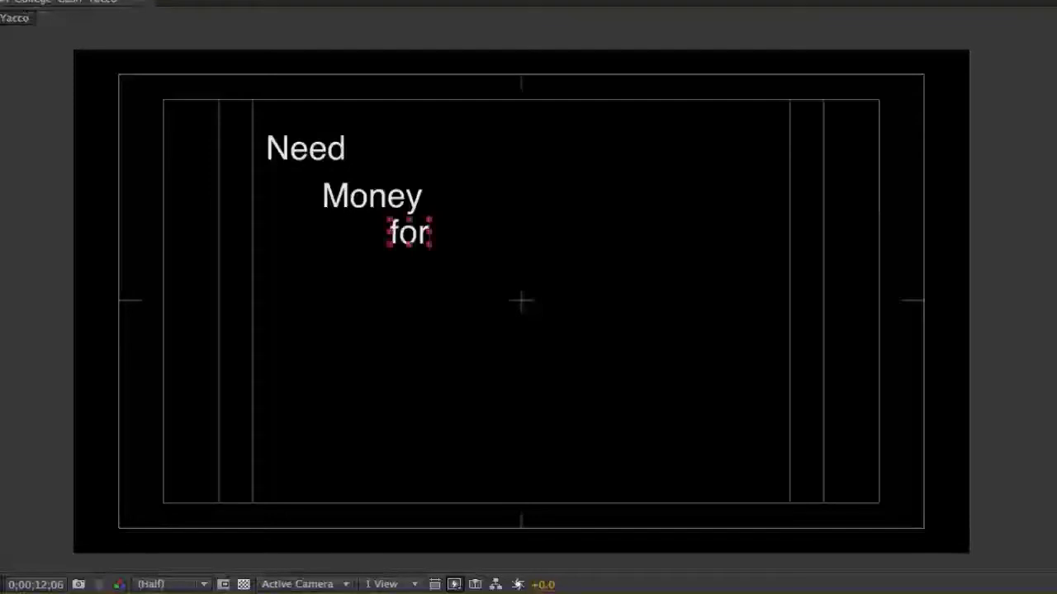
{"action": "left_click", "coordinate": [333, 287]}
{"action": "type", "text": "College?"}
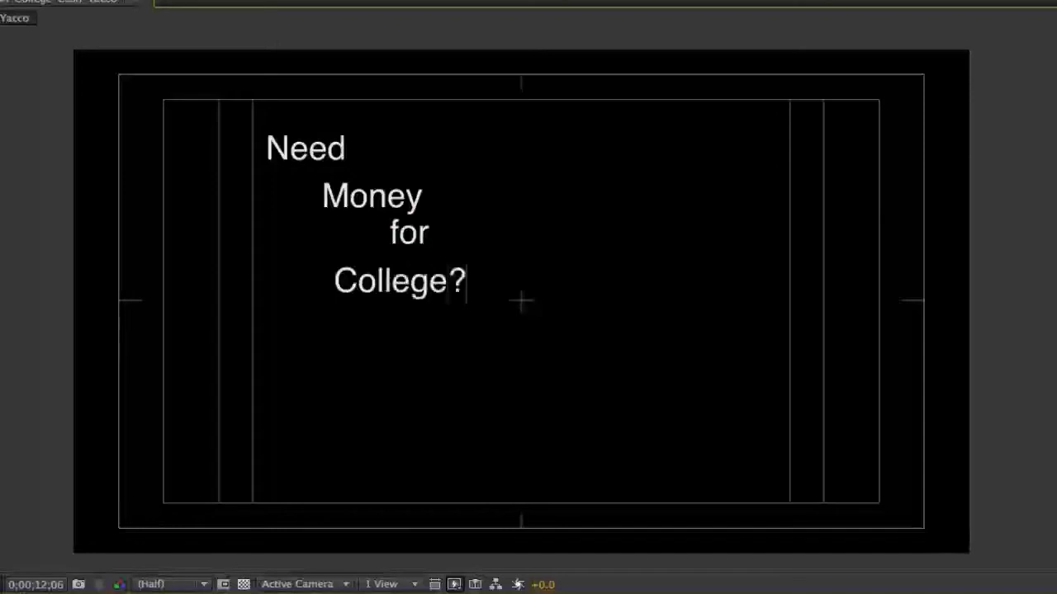
{"action": "key", "text": "Escape"}
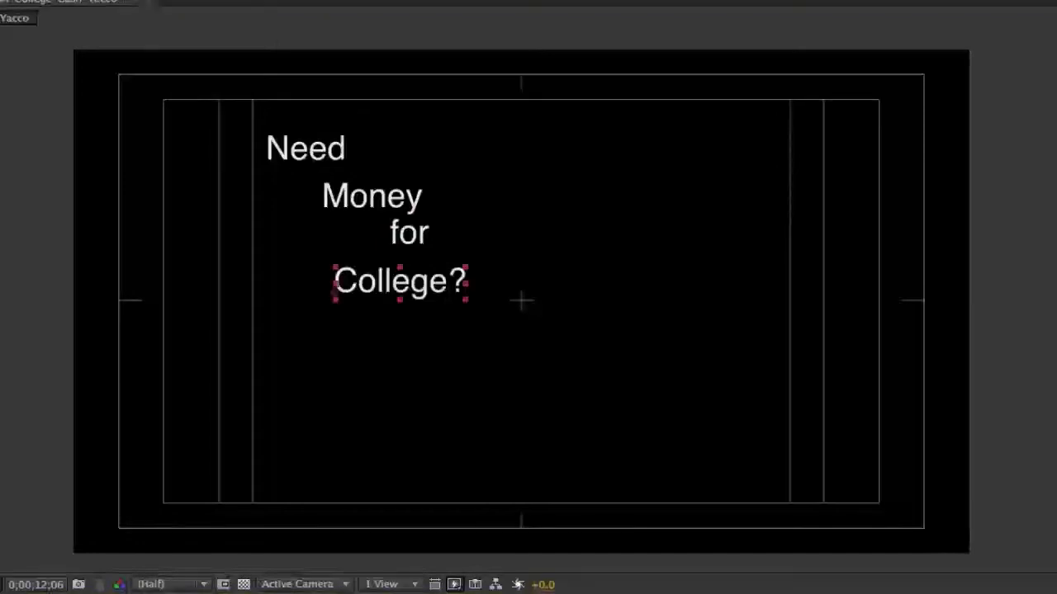
{"action": "left_click", "coordinate": [403, 295]}
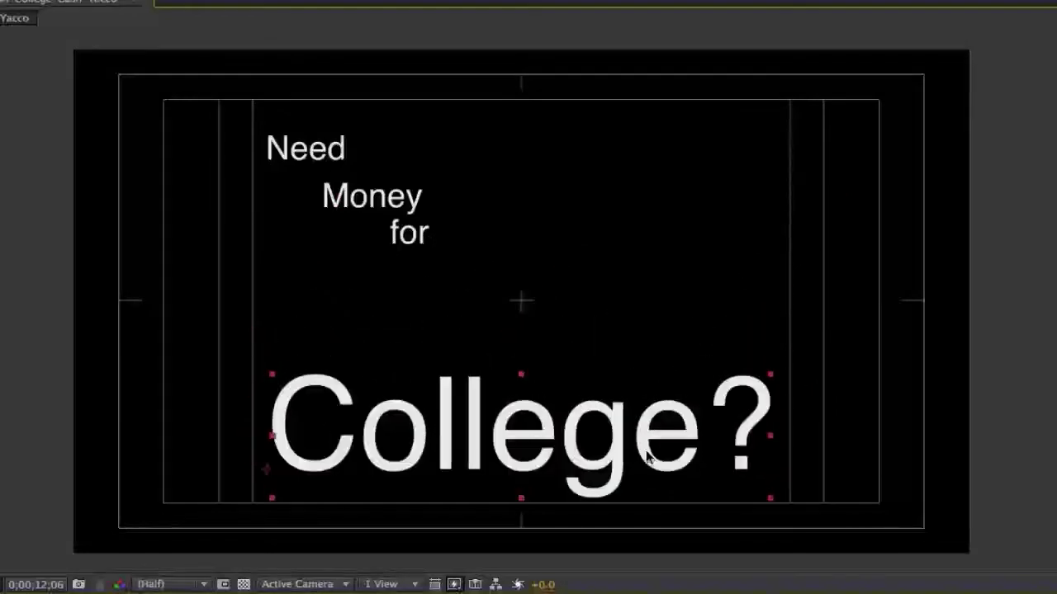
Enlarge 'for' just above College?, then scale up 'Money' and move it down mid-frame.
{"action": "left_click", "coordinate": [413, 248]}
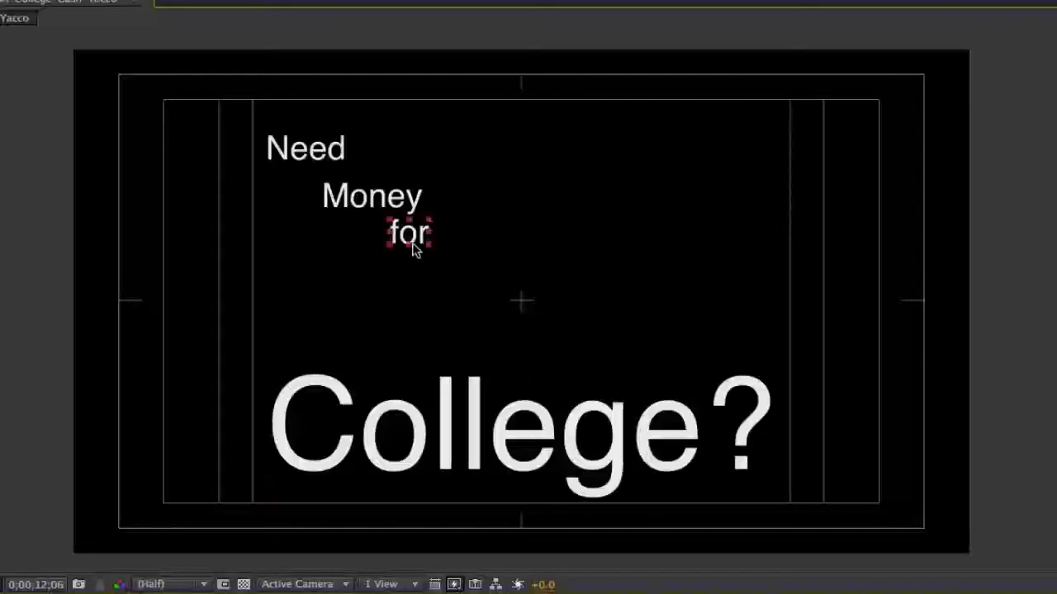
{"action": "left_click_drag", "start_coordinate": [435, 253], "coordinate": [407, 373]}
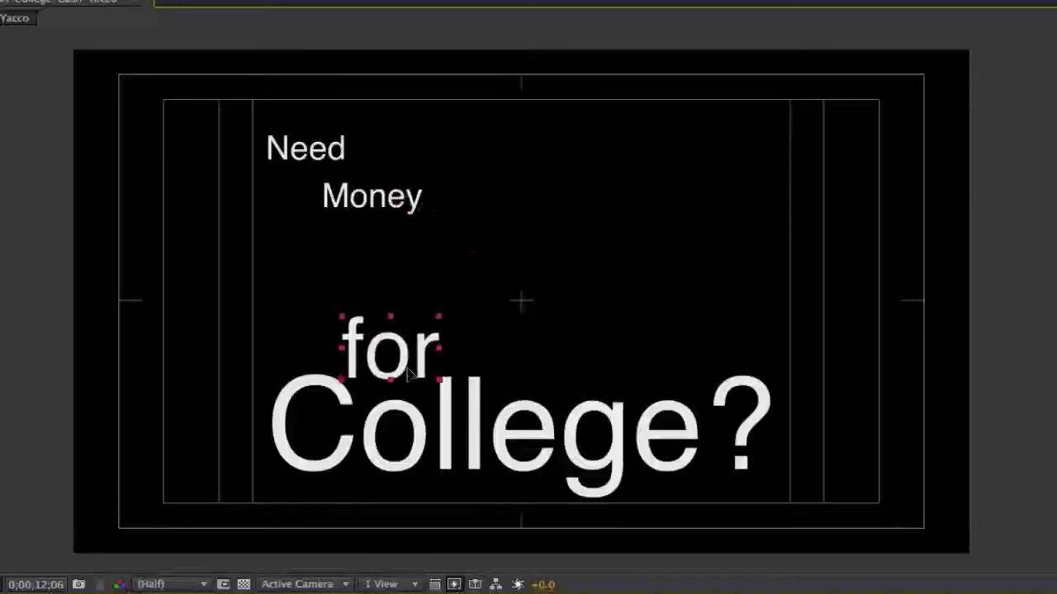
{"action": "left_click", "coordinate": [415, 204]}
{"action": "left_click_drag", "start_coordinate": [424, 219], "coordinate": [670, 290]}
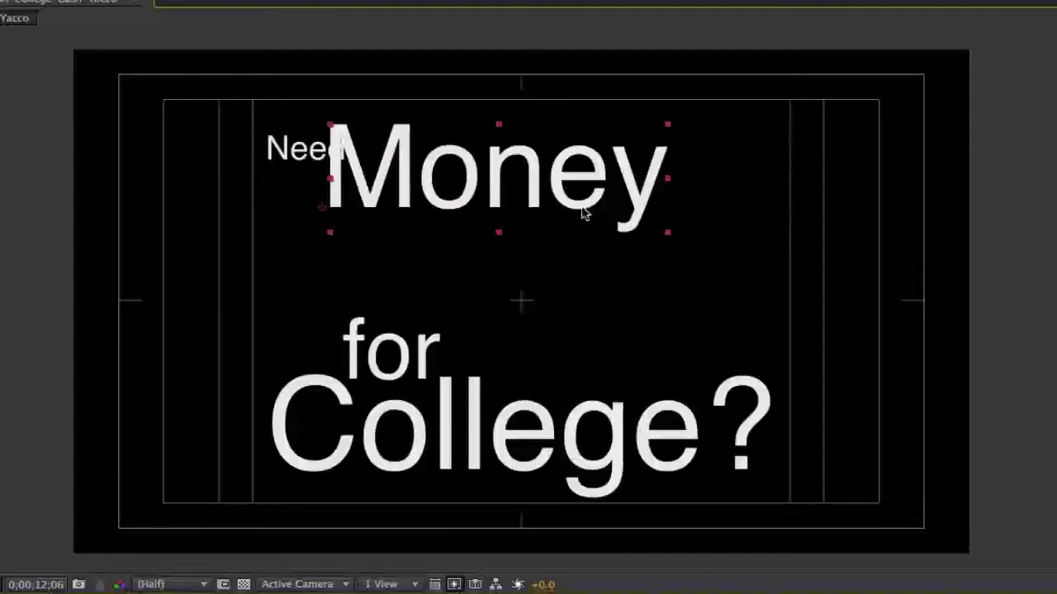
{"action": "left_click_drag", "start_coordinate": [582, 212], "coordinate": [629, 289]}
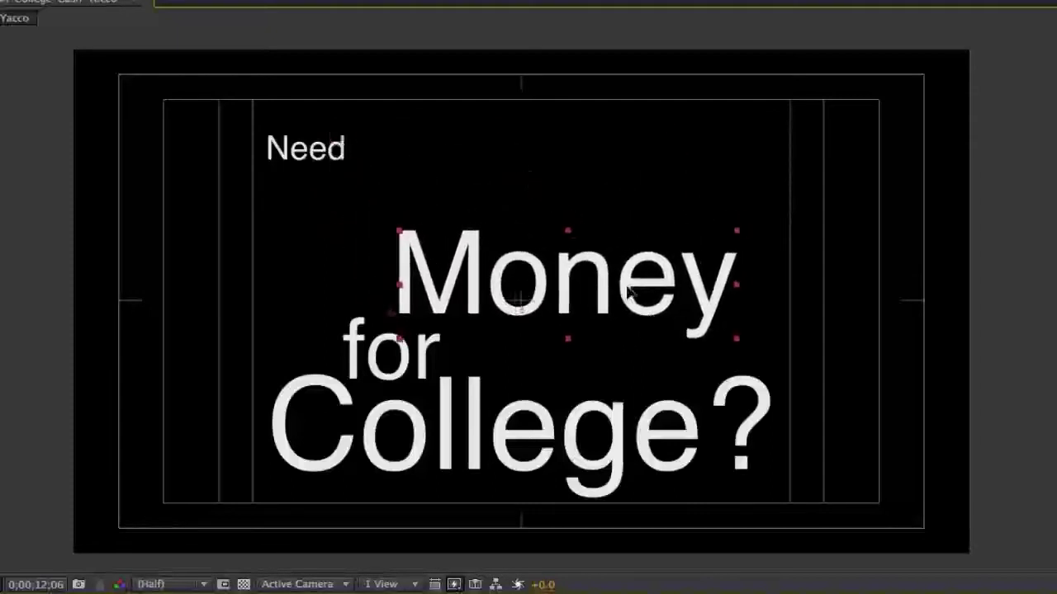
Enlarge 'Need' and lower it, then scale all four words up together.
{"action": "left_click", "coordinate": [334, 162]}
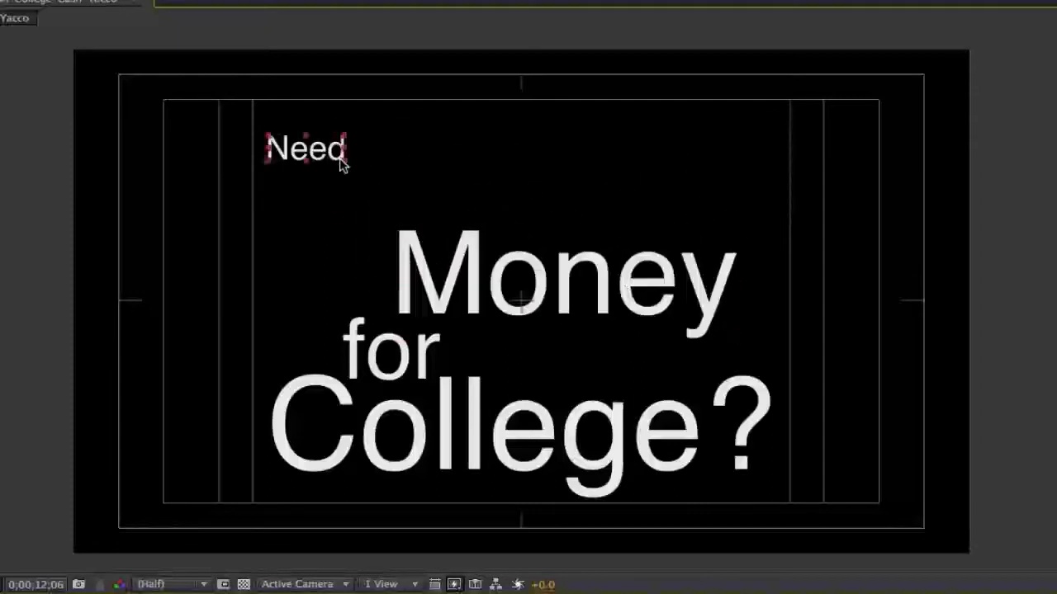
{"action": "left_click_drag", "start_coordinate": [346, 167], "coordinate": [434, 196]}
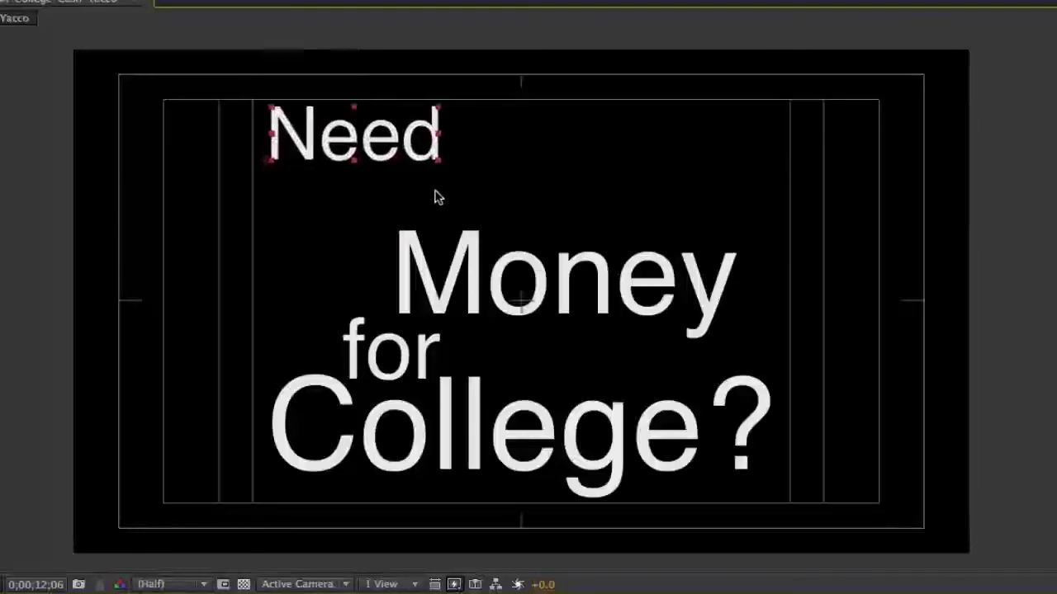
{"action": "left_click_drag", "start_coordinate": [409, 161], "coordinate": [411, 217]}
{"action": "key", "text": "ctrl+a"}
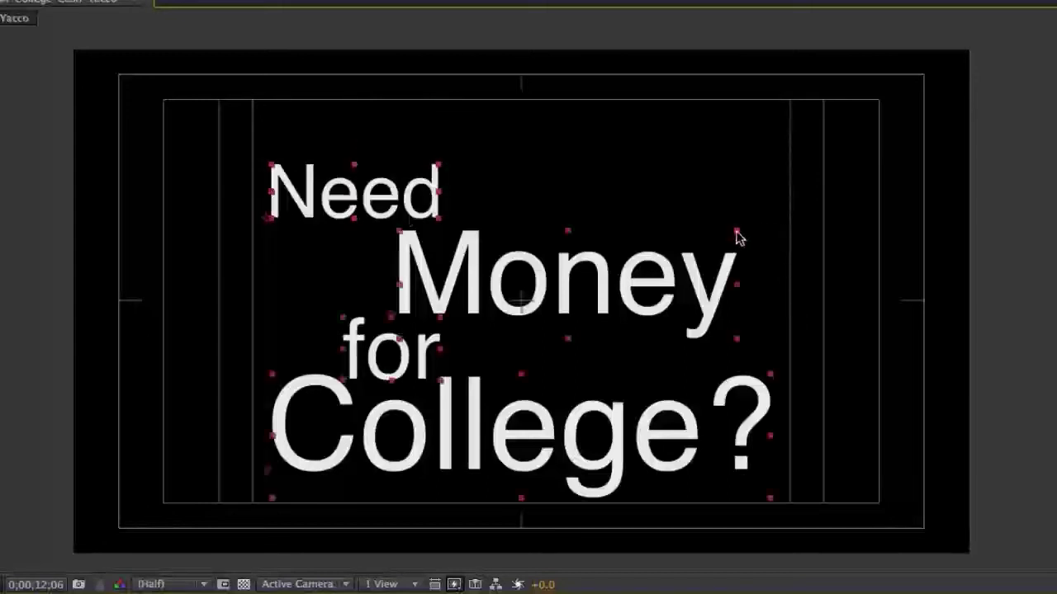
{"action": "left_click_drag", "start_coordinate": [737, 238], "coordinate": [762, 213]}
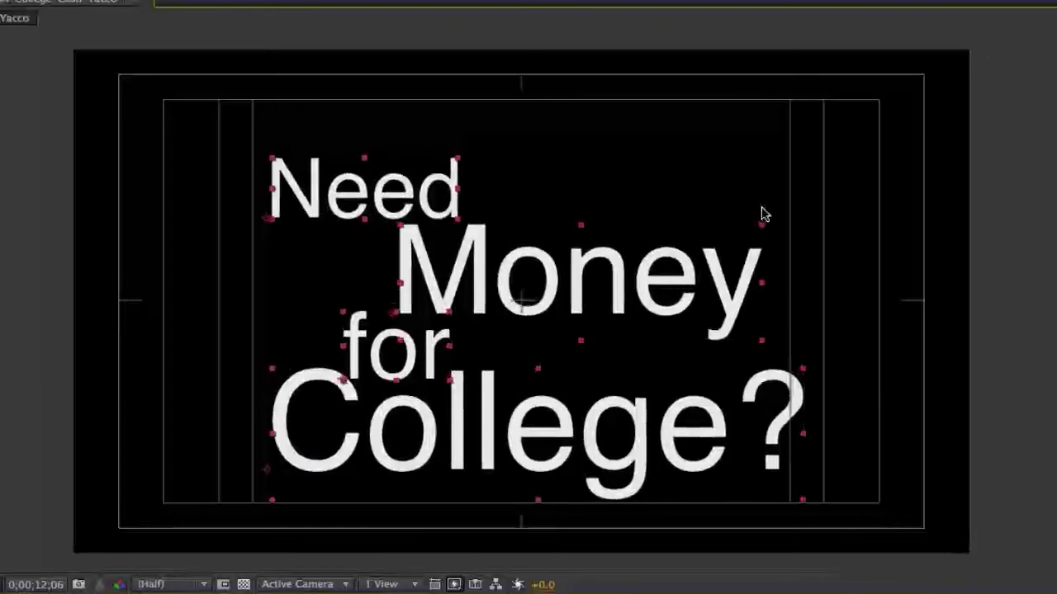
Raise 'Need' up-left, nudge 'for' up and about 18 px left, and shift 'College?' left.
{"action": "left_click", "coordinate": [531, 199]}
{"action": "left_click", "coordinate": [431, 192]}
{"action": "left_click_drag", "start_coordinate": [431, 192], "coordinate": [419, 144]}
{"action": "left_click_drag", "start_coordinate": [416, 247], "coordinate": [400, 217]}
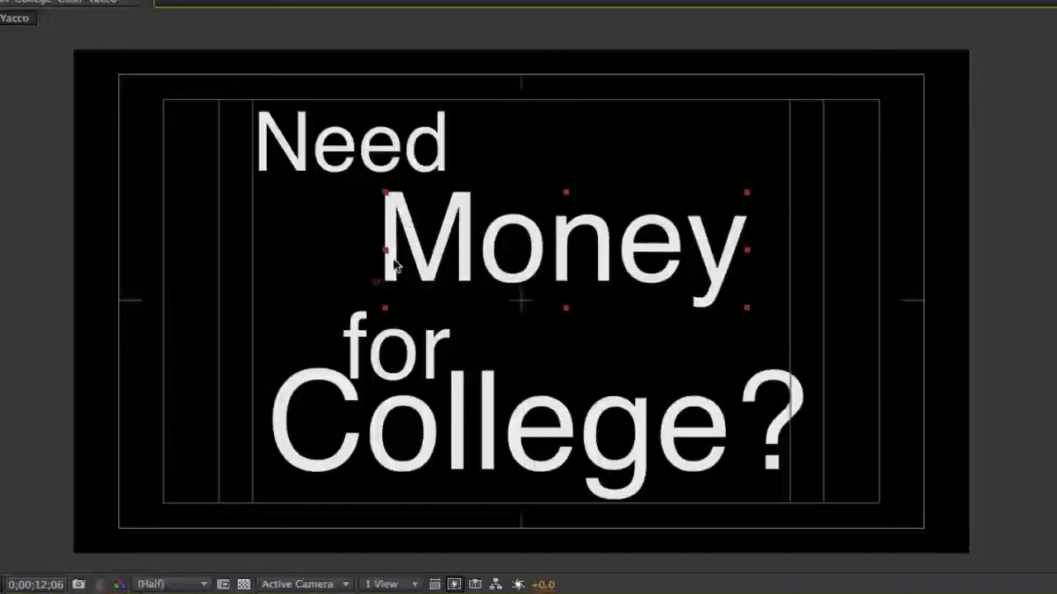
{"action": "left_click", "coordinate": [396, 334]}
{"action": "left_click_drag", "start_coordinate": [396, 335], "coordinate": [396, 331]}
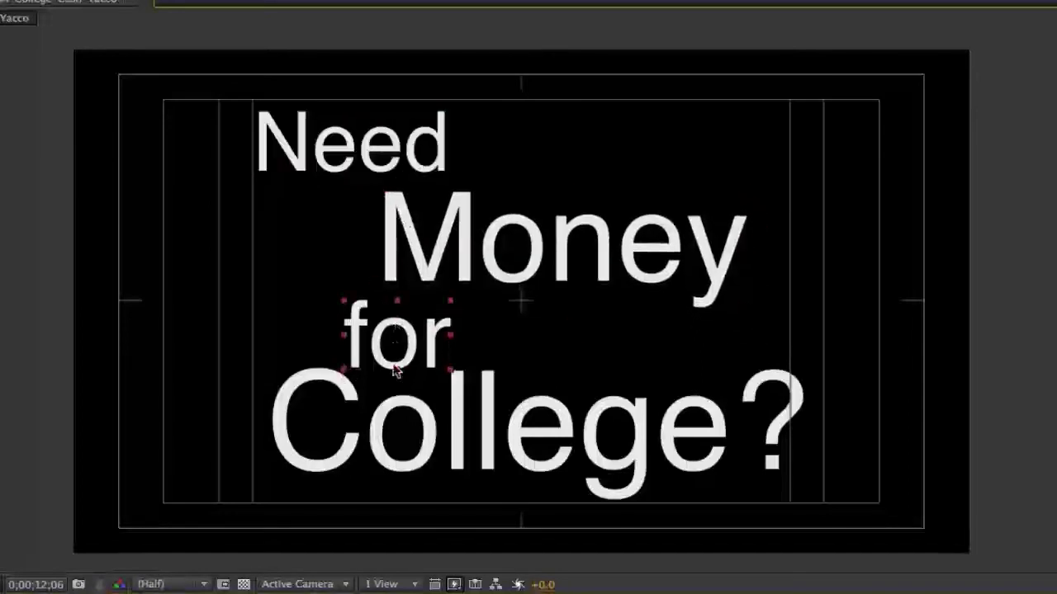
{"action": "left_click", "coordinate": [393, 403]}
{"action": "mouse_move", "coordinate": [393, 403]}
{"action": "left_mouse_down"}
{"action": "mouse_move", "coordinate": [377, 421]}
{"action": "mouse_move", "coordinate": [373, 407]}
{"action": "left_mouse_up"}
{"action": "left_click", "coordinate": [376, 347]}
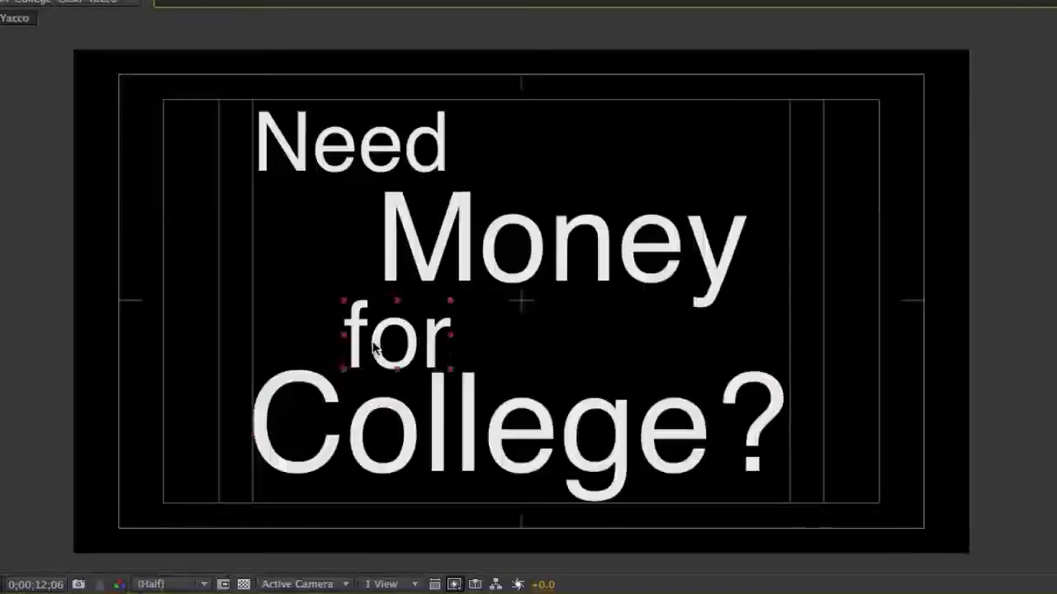
{"action": "left_click_drag", "start_coordinate": [376, 346], "coordinate": [355, 332]}
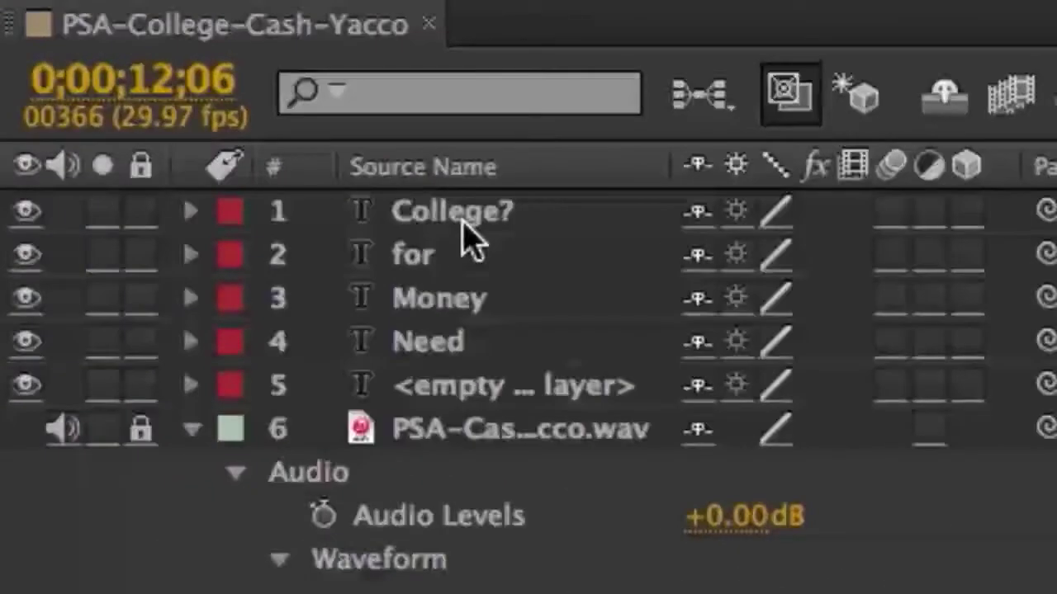
Trim the College?, for, Money and Need layers so they end near 2 seconds.
{"action": "left_click", "coordinate": [412, 251]}
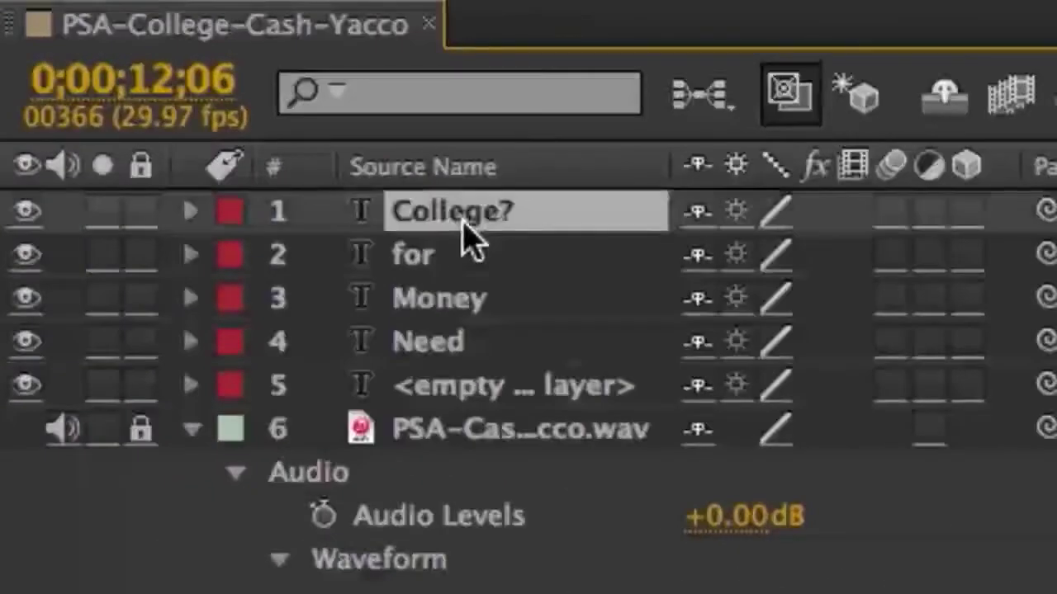
{"action": "left_click", "coordinate": [448, 269], "text": "shift"}
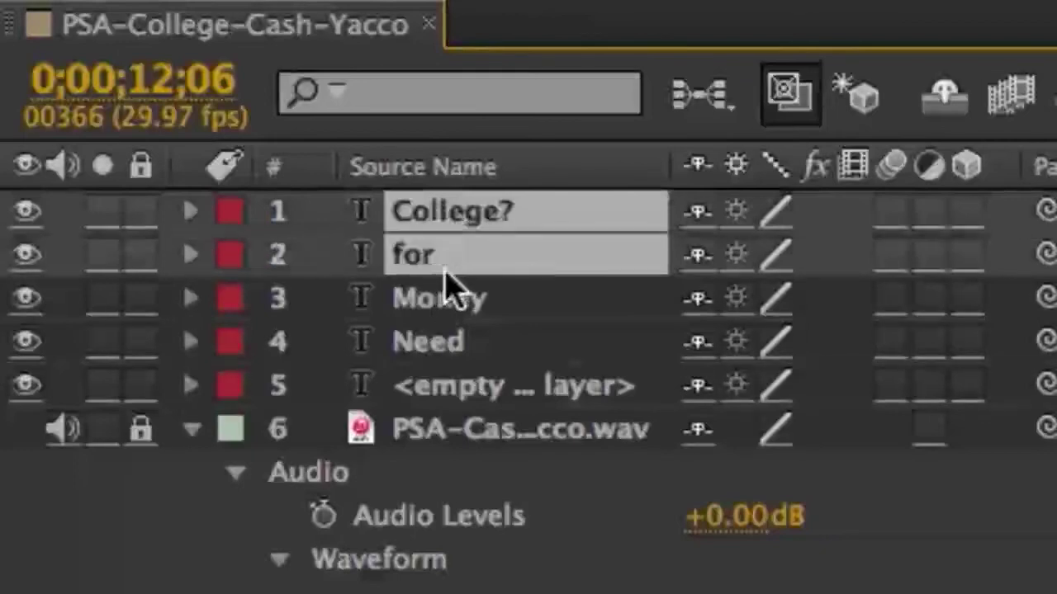
{"action": "left_click", "coordinate": [441, 309], "text": "shift"}
{"action": "left_click", "coordinate": [440, 347], "text": "shift"}
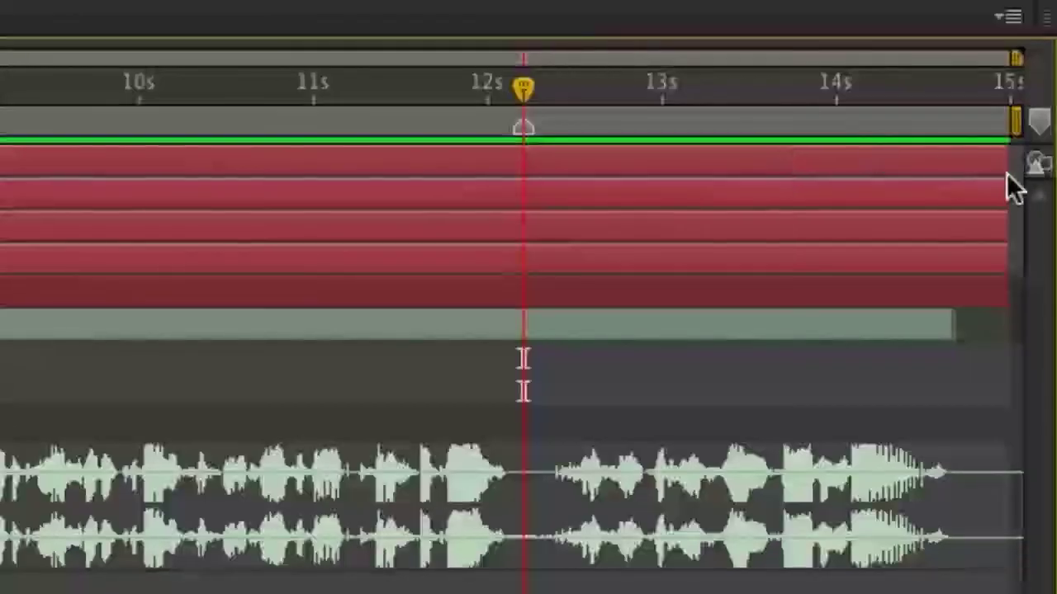
{"action": "left_click_drag", "start_coordinate": [1005, 170], "coordinate": [210, 149]}
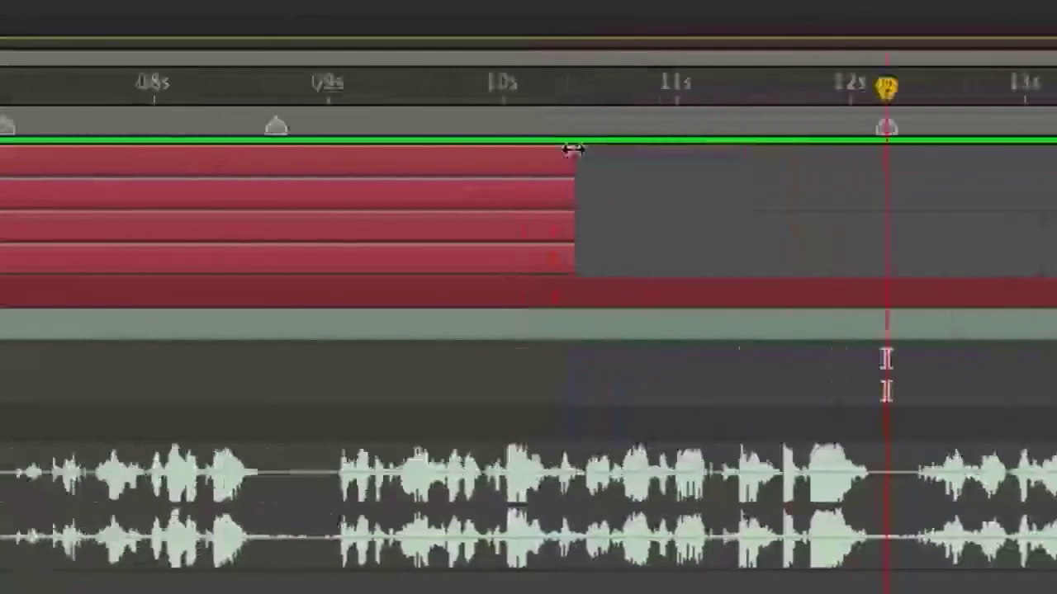
{"action": "left_click_drag", "start_coordinate": [572, 149], "coordinate": [30, 160]}
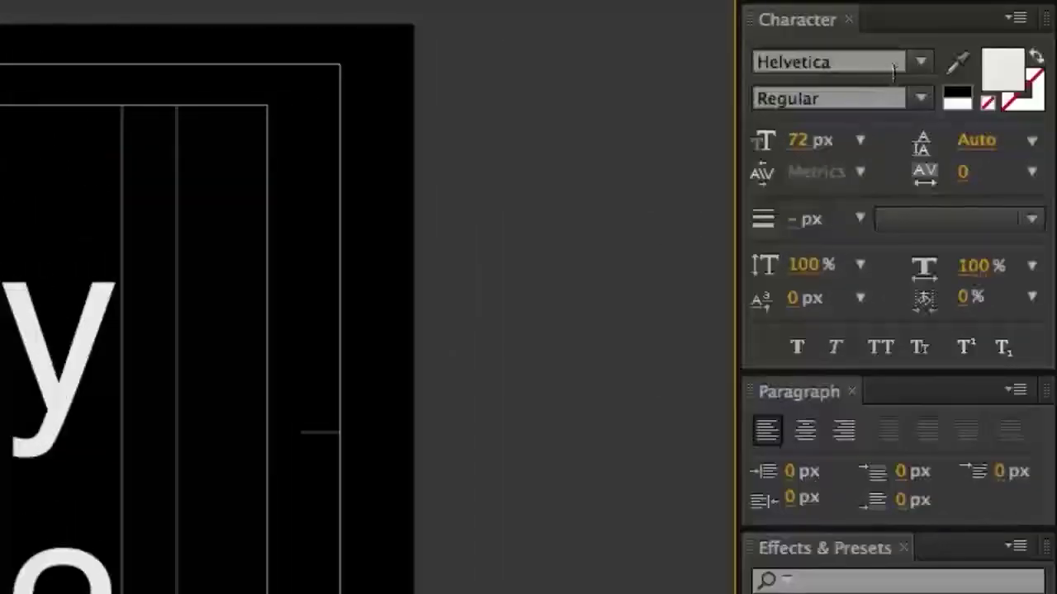
Audition font families on 'Need' and settle on Papyrus.
{"action": "left_click", "coordinate": [922, 60]}
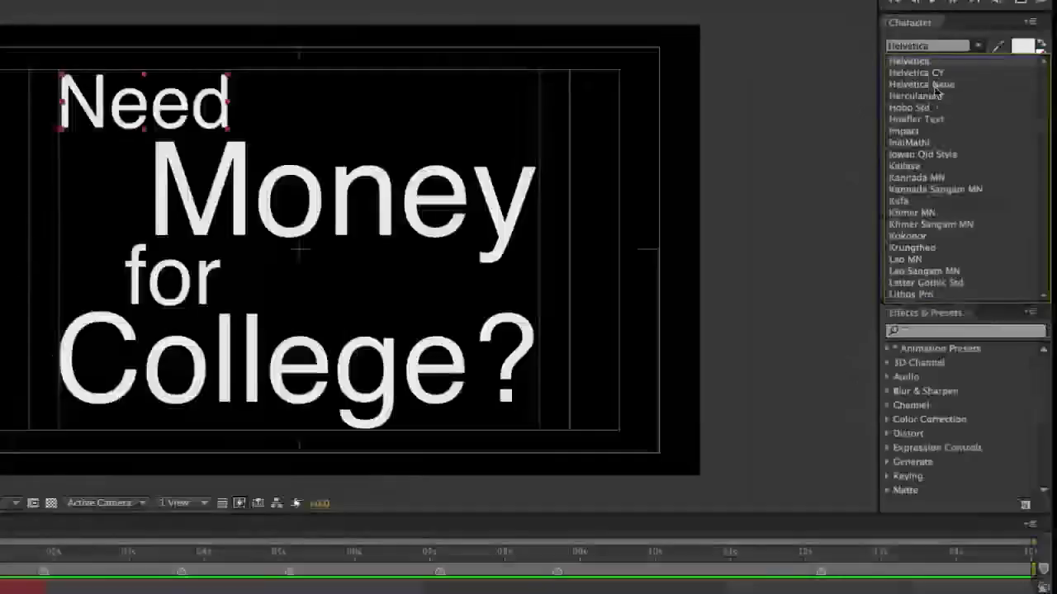
{"action": "key", "text": "Down"}
{"action": "key", "text": "Down"}
{"action": "key", "text": "Down"}
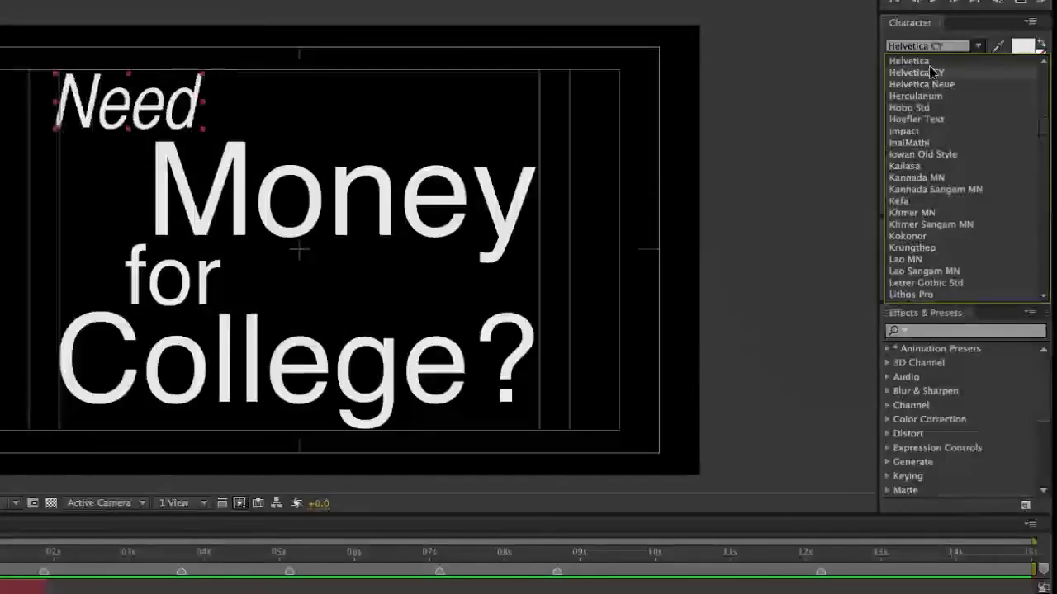
{"action": "key", "text": "Down"}
{"action": "key", "text": "Down"}
{"action": "key", "text": "Down"}
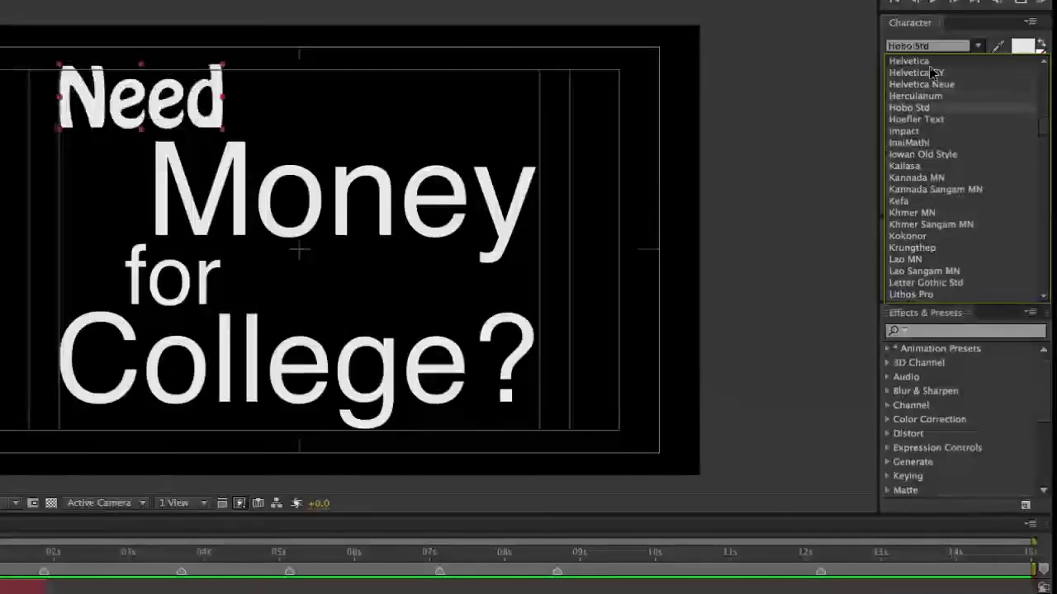
{"action": "key", "text": "Escape"}
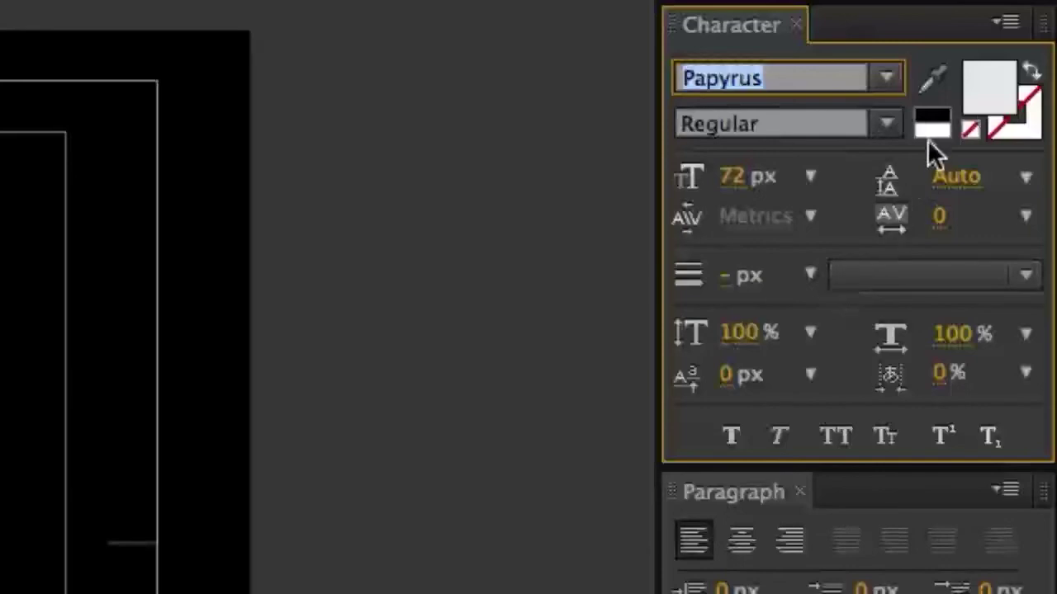
Fill 'Need' with bright purple C52DFC at hue 284°.
{"action": "left_click", "coordinate": [989, 99]}
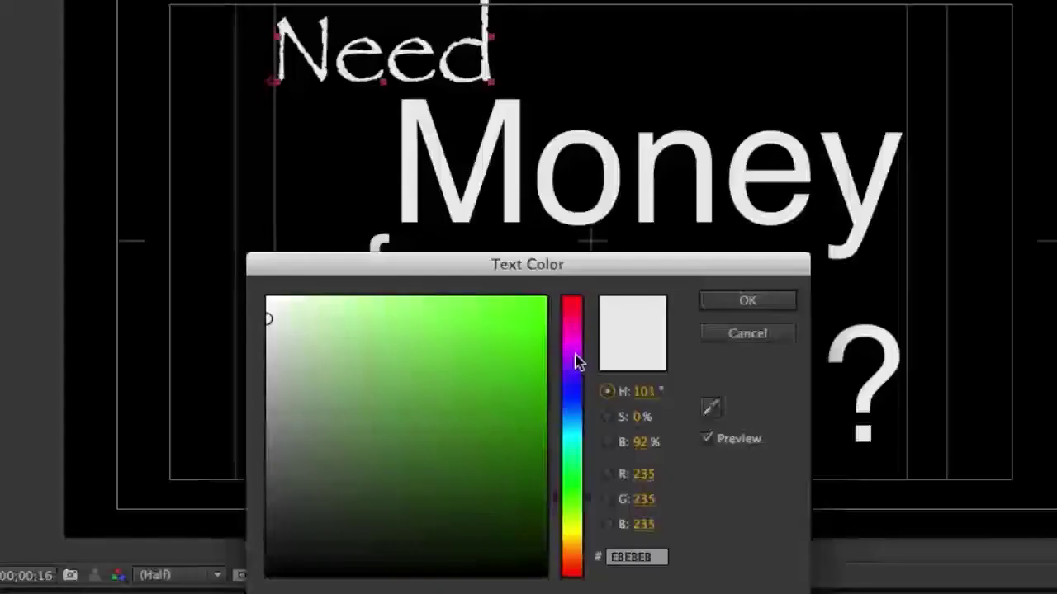
{"action": "left_click", "coordinate": [577, 361]}
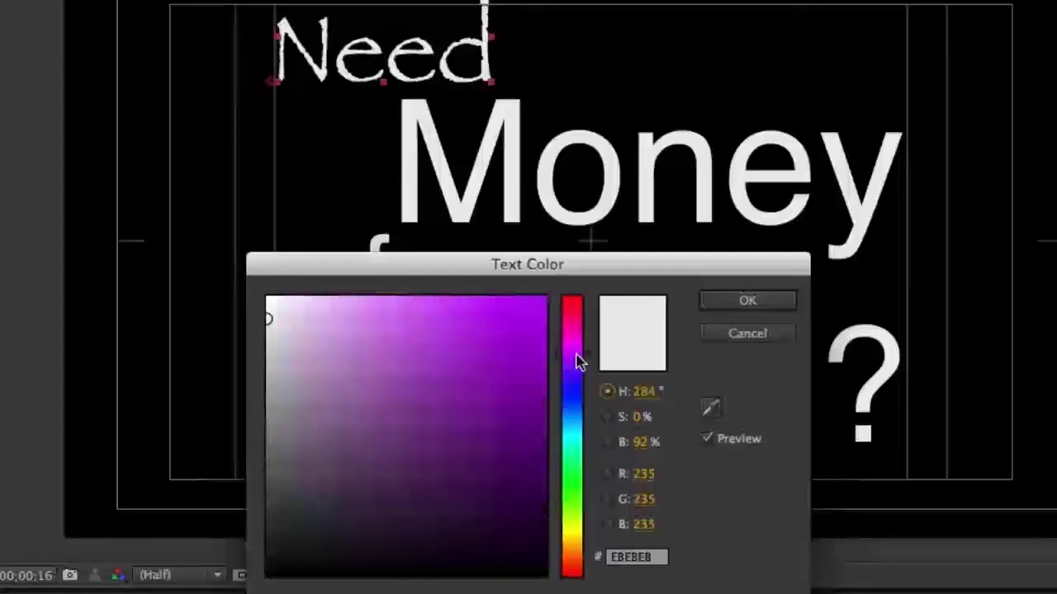
{"action": "left_click", "coordinate": [539, 303]}
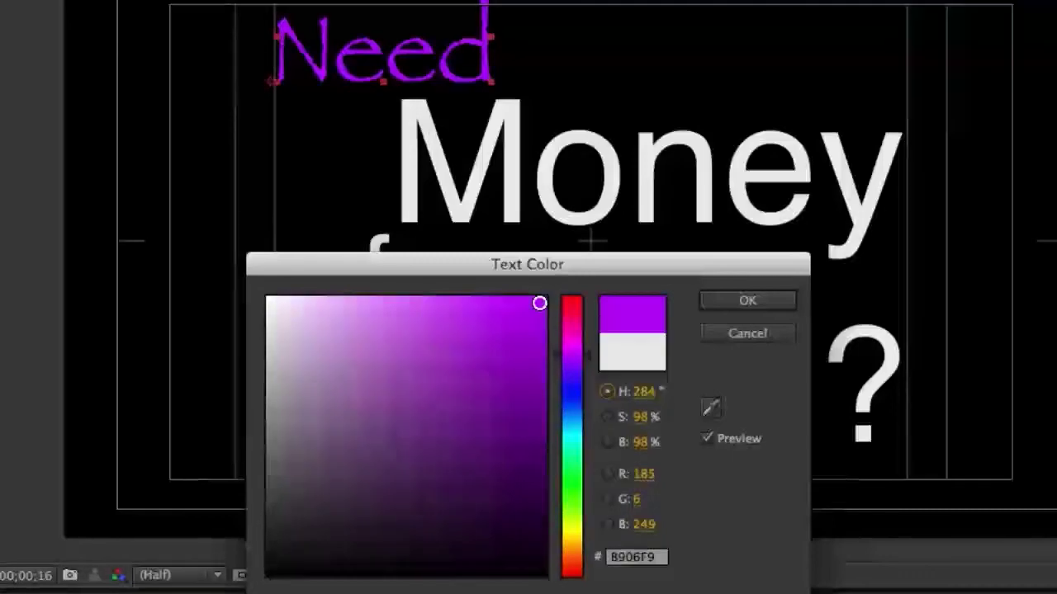
{"action": "left_click", "coordinate": [497, 300]}
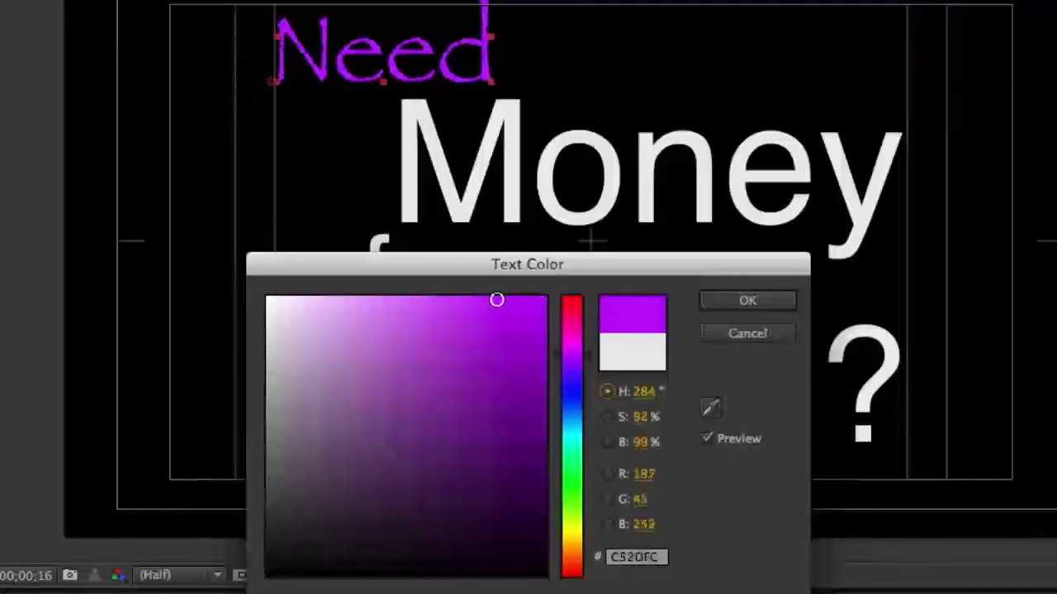
{"action": "left_click", "coordinate": [733, 312]}
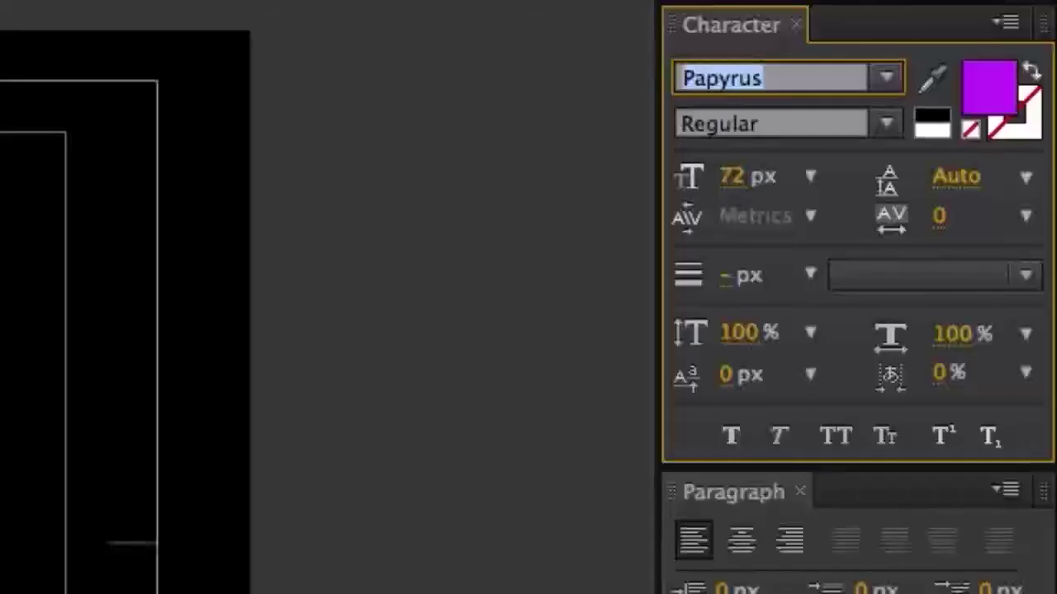
{"action": "left_click", "coordinate": [1021, 139]}
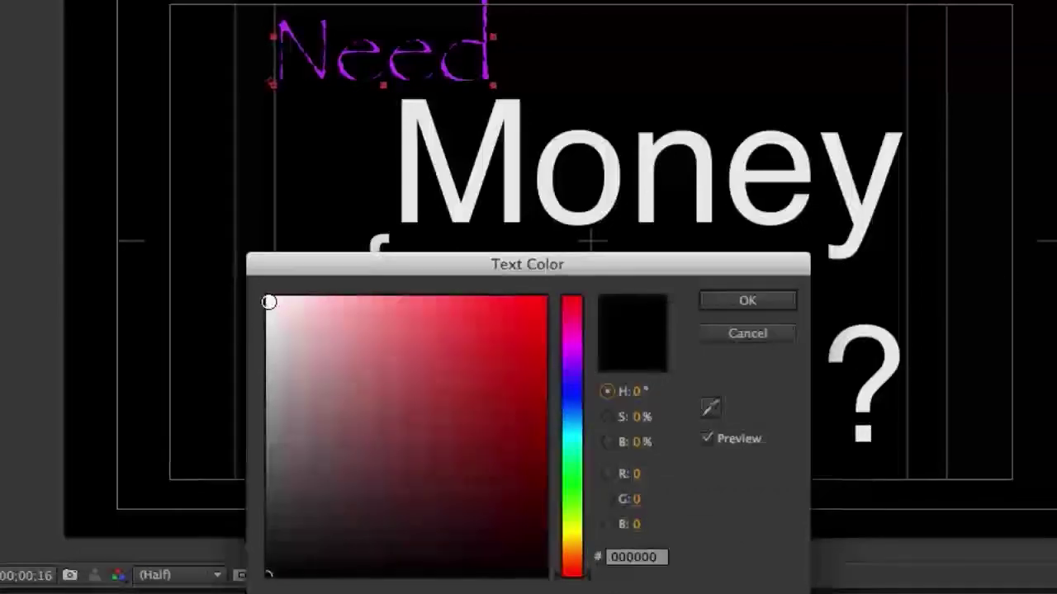
Give 'Need' a near-white FBF9F9 stroke with a 1 px width.
{"action": "left_click", "coordinate": [267, 300]}
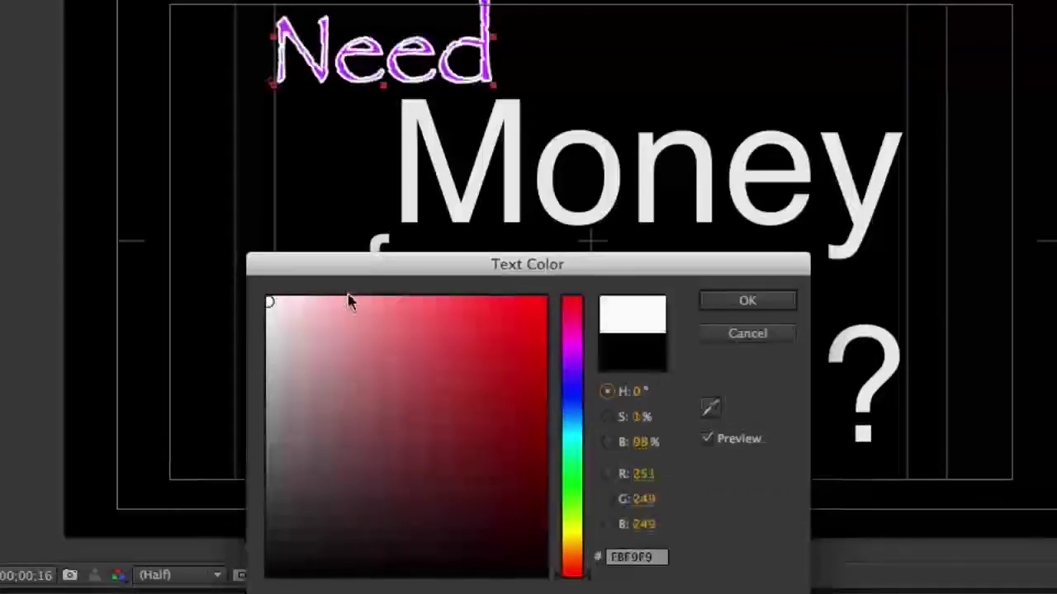
{"action": "left_click", "coordinate": [710, 300]}
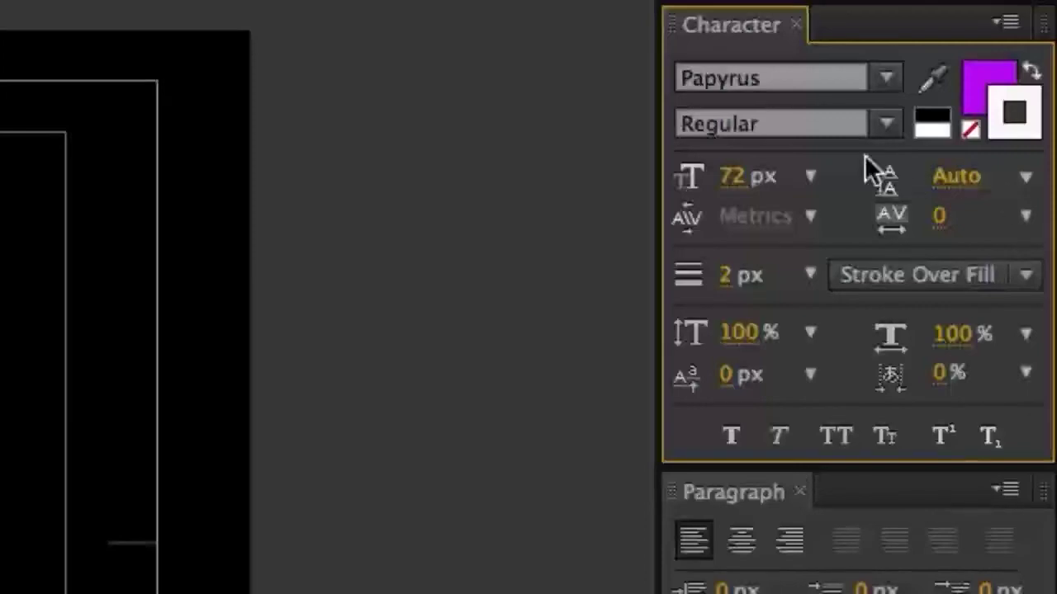
{"action": "left_click", "coordinate": [812, 275]}
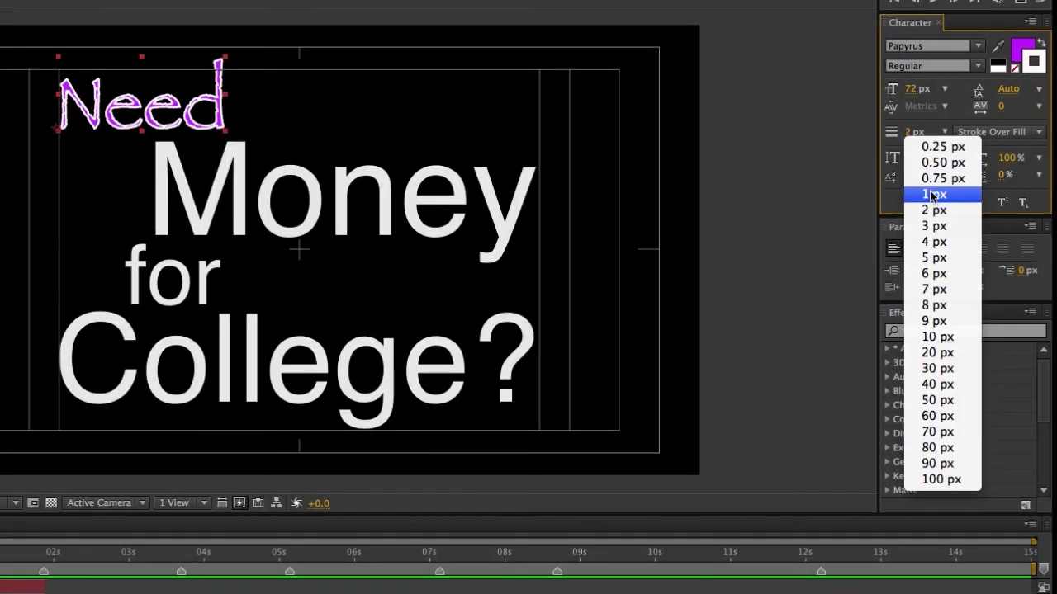
{"action": "left_click", "coordinate": [933, 195]}
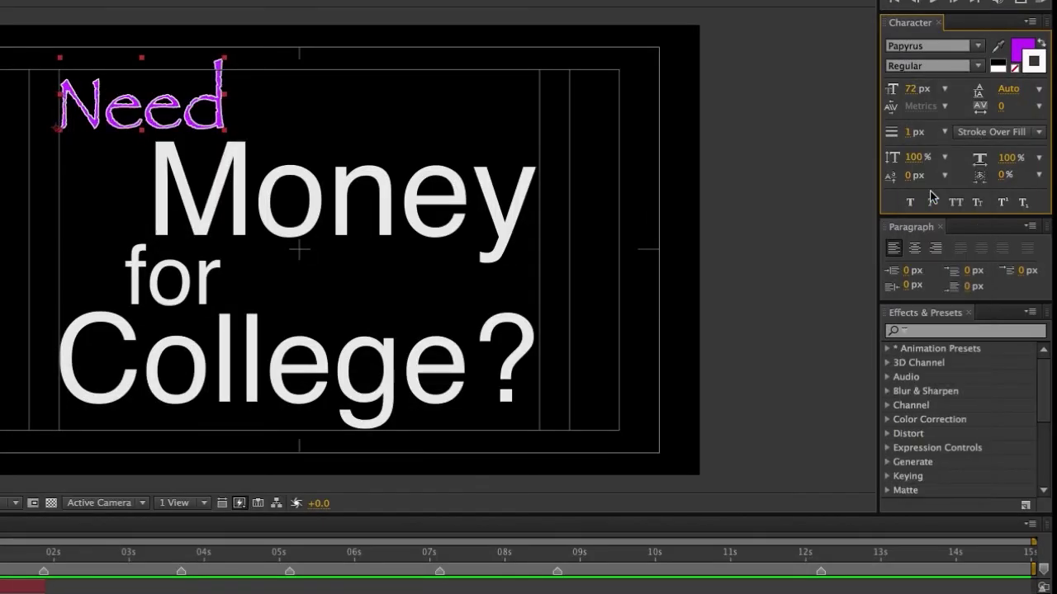